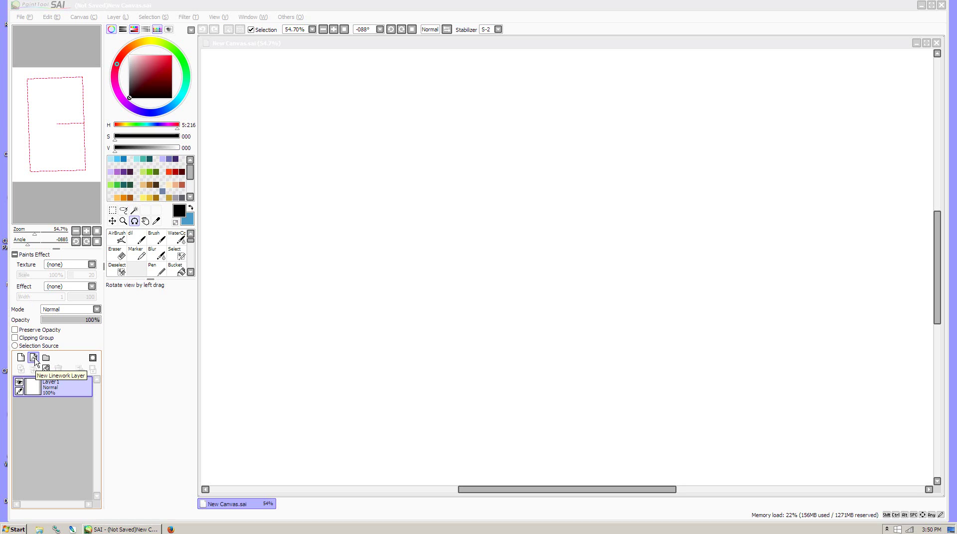
Add a new linework layer and draw a long looping freehand stroke on it with the size 30 Pen
click(34, 358)
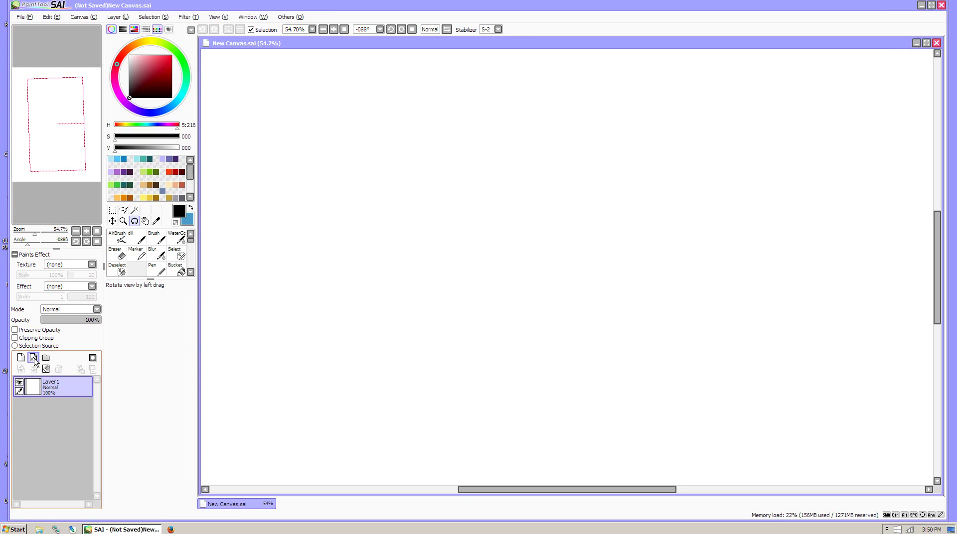
click(34, 358)
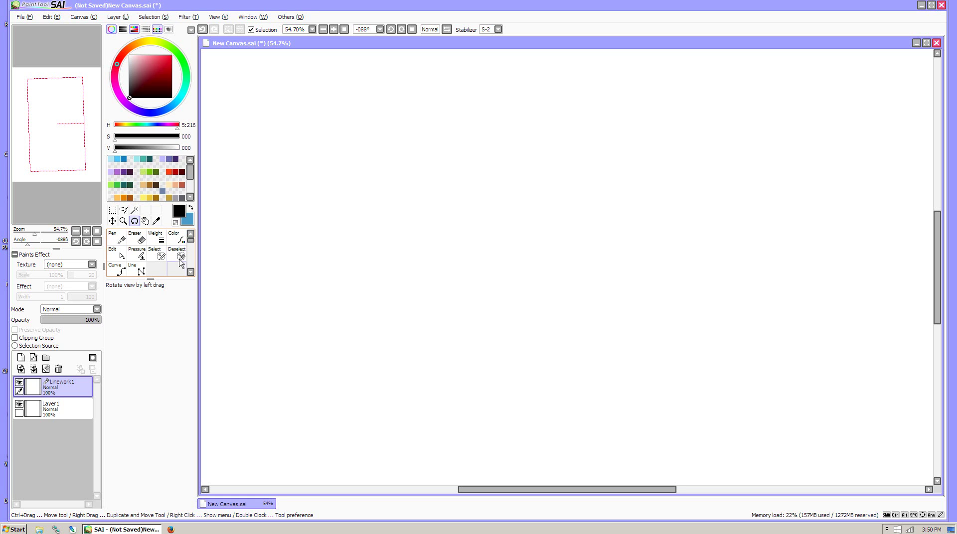
click(120, 243)
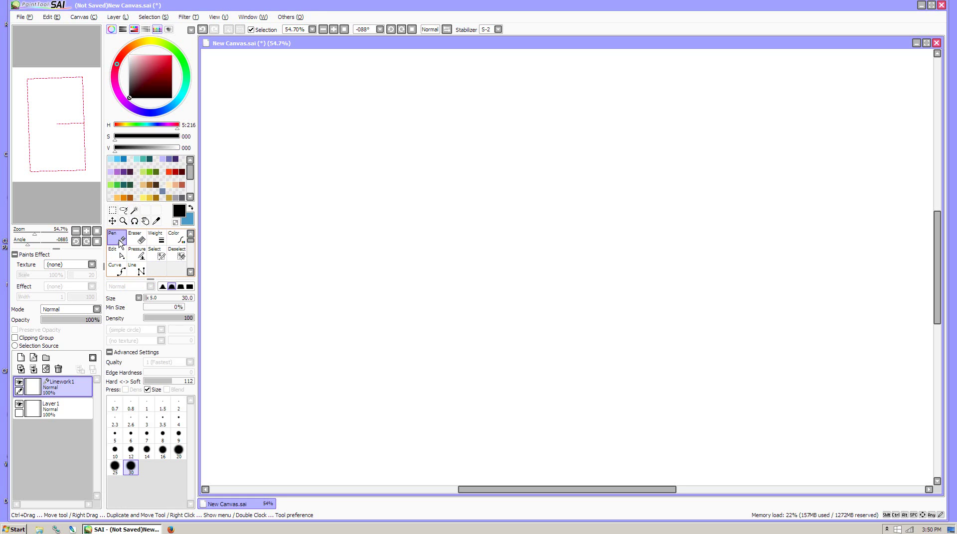
mouse_move(311, 161)
mouse_down()
mouse_move(306, 193)
mouse_move(425, 293)
mouse_move(639, 220)
mouse_move(478, 170)
mouse_move(574, 240)
mouse_move(595, 378)
mouse_move(384, 351)
mouse_move(523, 368)
mouse_move(610, 356)
mouse_move(638, 368)
mouse_up()
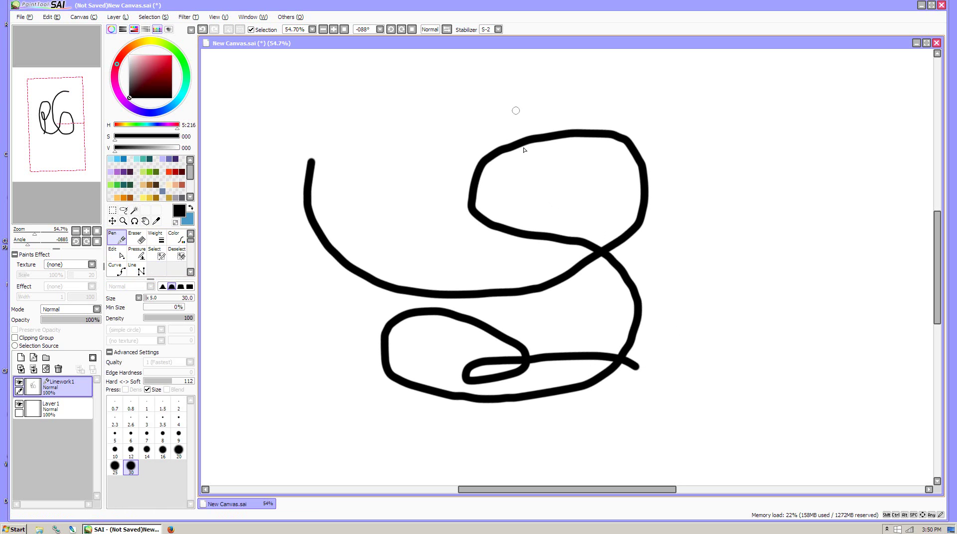
Draw two more looping strokes across the canvas with the stabilizer at S-4, and set the stabilizer to 0
click(497, 29)
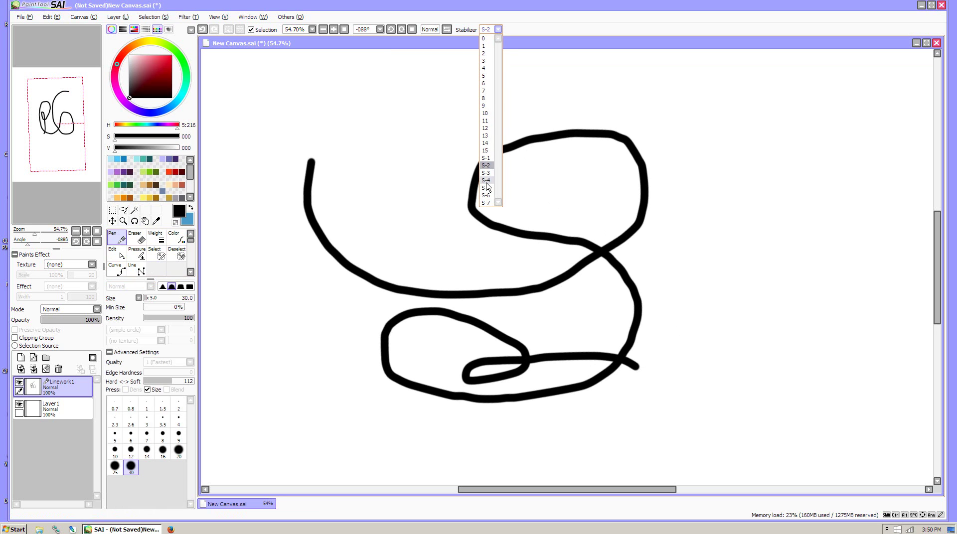
click(488, 184)
mouse_move(419, 163)
mouse_down()
mouse_move(441, 127)
mouse_move(562, 131)
mouse_move(498, 171)
mouse_move(572, 148)
mouse_up()
mouse_move(683, 141)
mouse_down()
mouse_move(710, 258)
mouse_move(772, 279)
mouse_move(732, 394)
mouse_up()
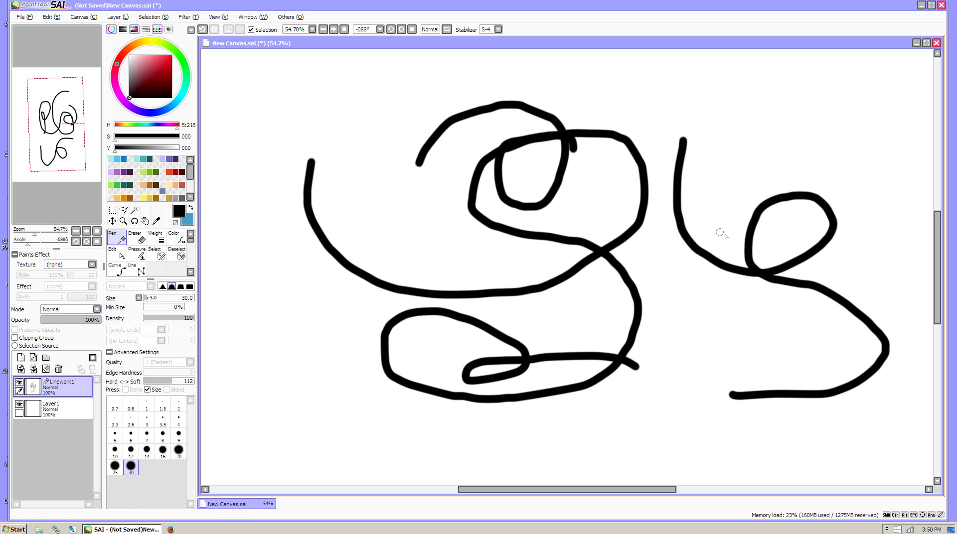
click(498, 29)
click(488, 35)
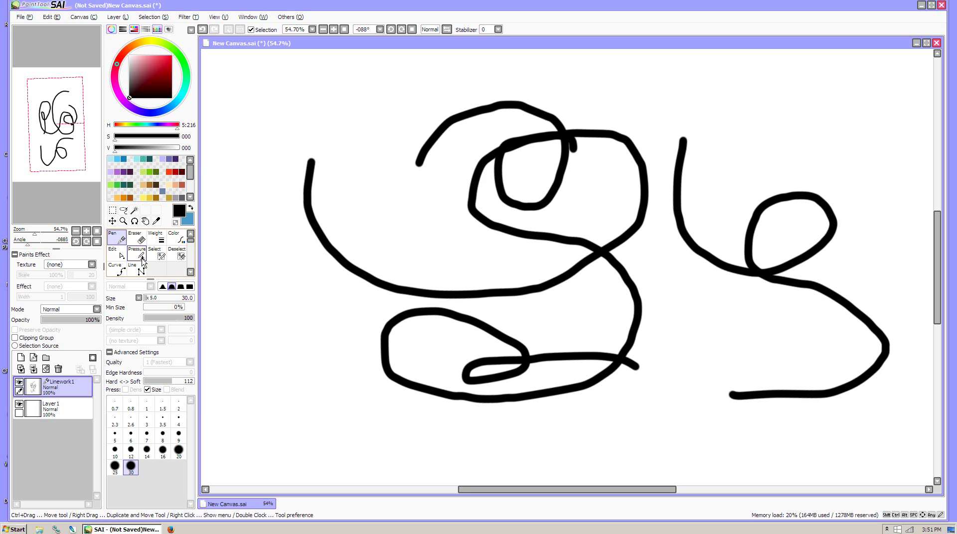
Thin the first stroke's start and lower curve by reducing control-point pressure, and shift a control point near its start
click(142, 256)
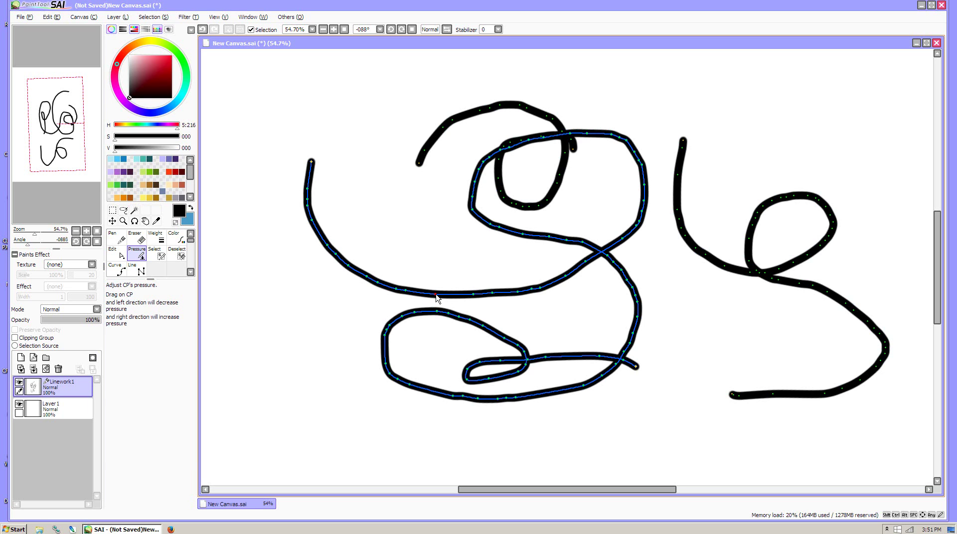
mouse_move(436, 298)
mouse_down()
mouse_move(455, 335)
mouse_move(450, 240)
mouse_move(455, 333)
mouse_move(461, 299)
mouse_move(503, 271)
mouse_move(467, 305)
mouse_move(467, 328)
mouse_move(461, 270)
mouse_move(468, 319)
mouse_up()
mouse_move(315, 165)
mouse_down()
mouse_move(315, 199)
mouse_move(310, 172)
mouse_move(321, 184)
mouse_up()
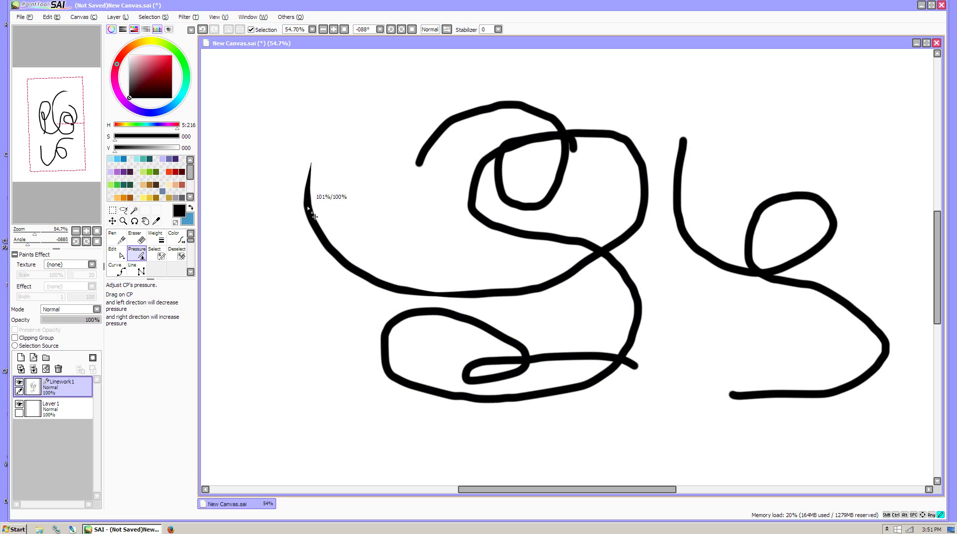
mouse_move(315, 209)
mouse_down()
mouse_move(309, 199)
mouse_move(316, 229)
mouse_move(309, 204)
mouse_move(313, 217)
mouse_up()
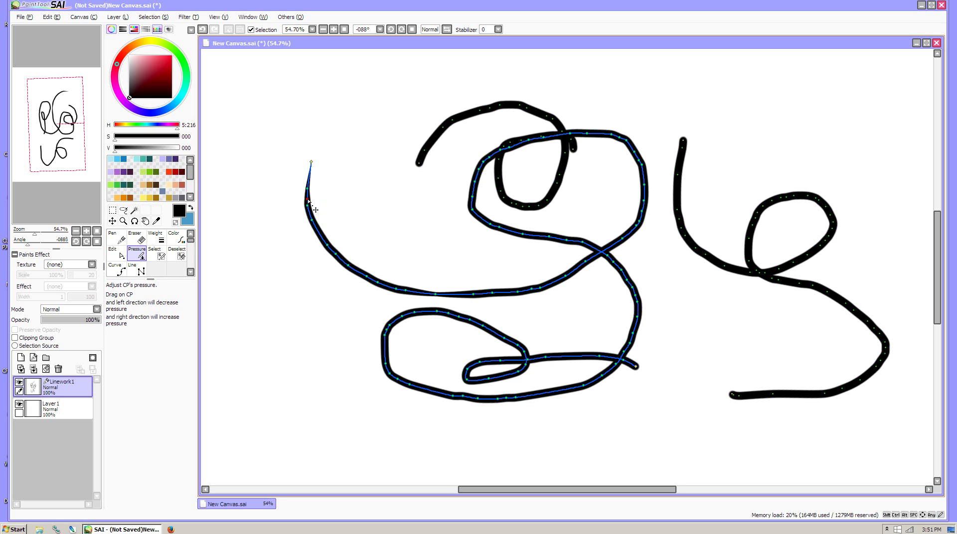
click(116, 253)
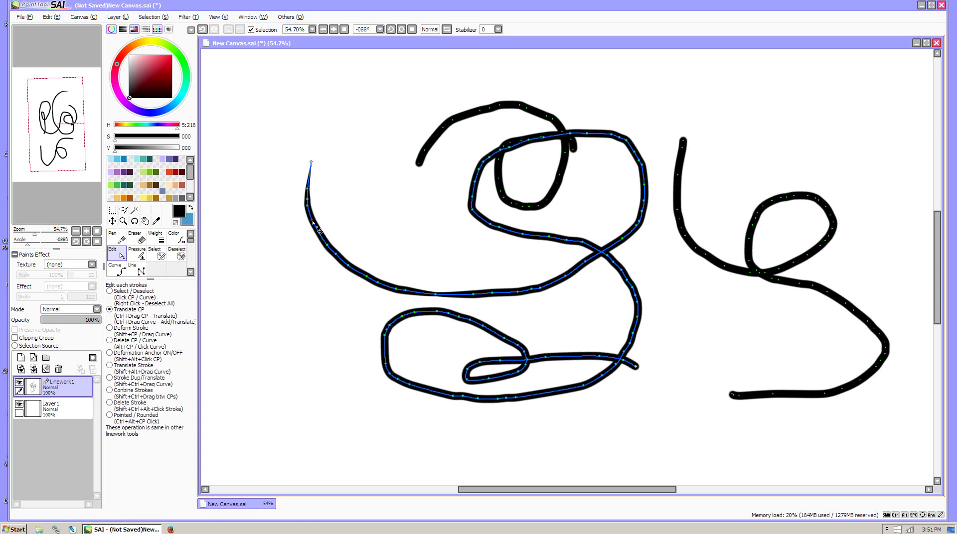
mouse_move(314, 218)
mouse_down()
mouse_move(344, 197)
mouse_move(302, 237)
mouse_move(310, 219)
mouse_up()
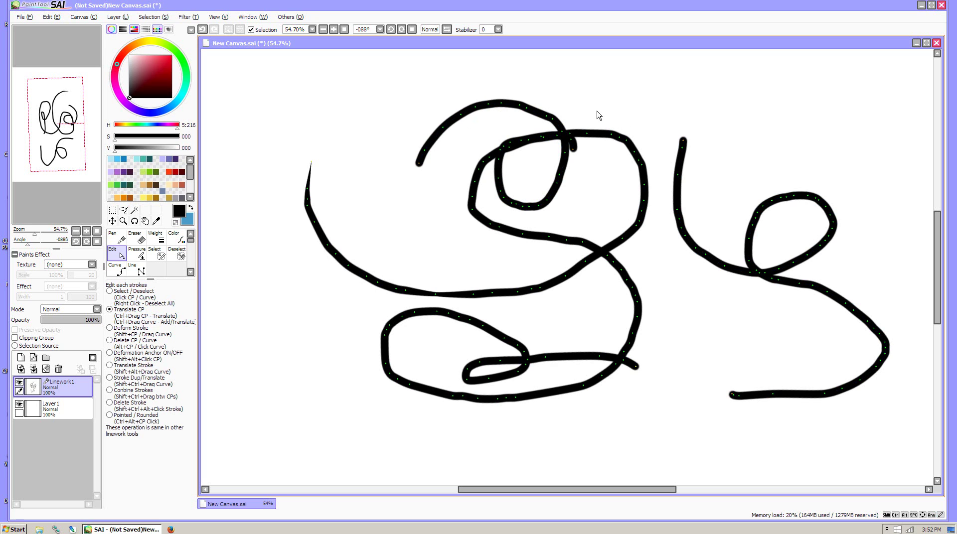
Clear the linework layer and draw a large closed oval with the Curve tool at size 5
click(45, 370)
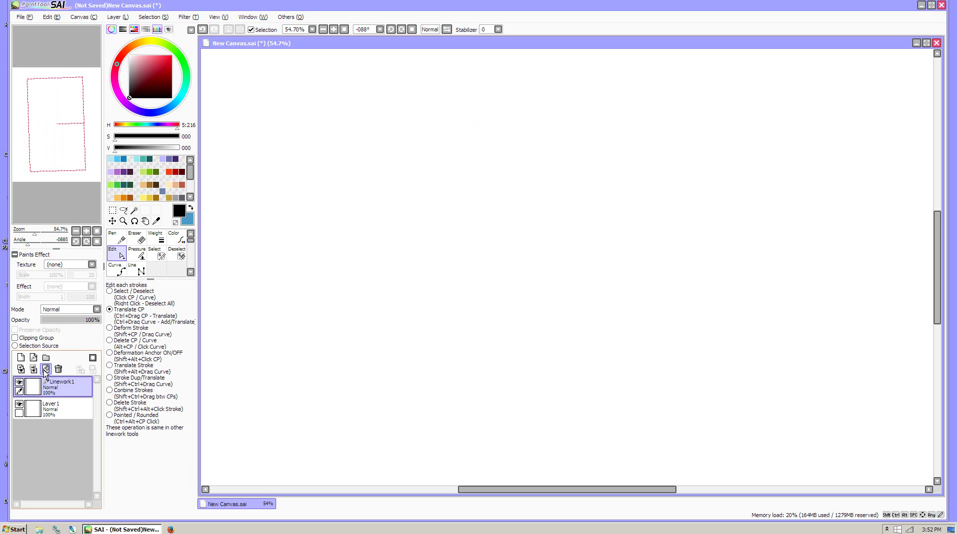
click(119, 271)
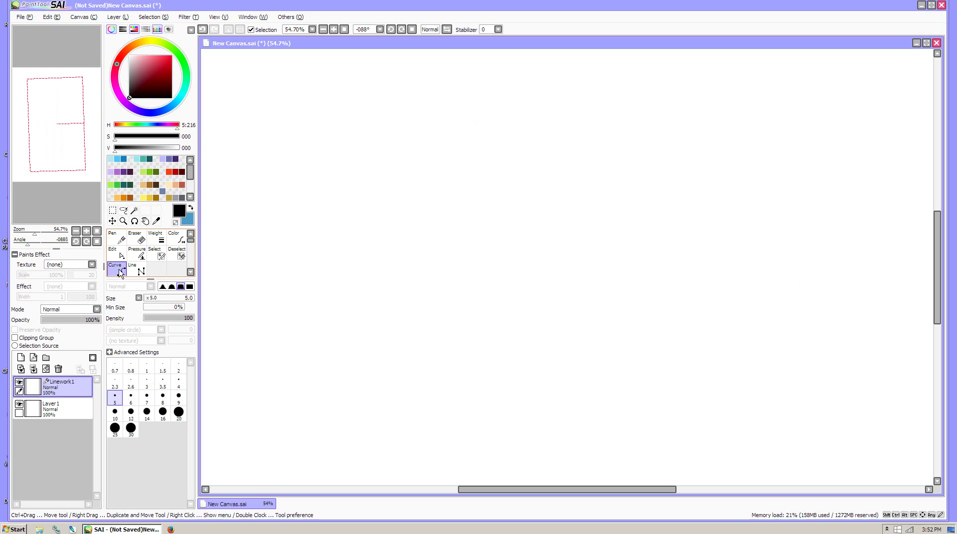
click(353, 203)
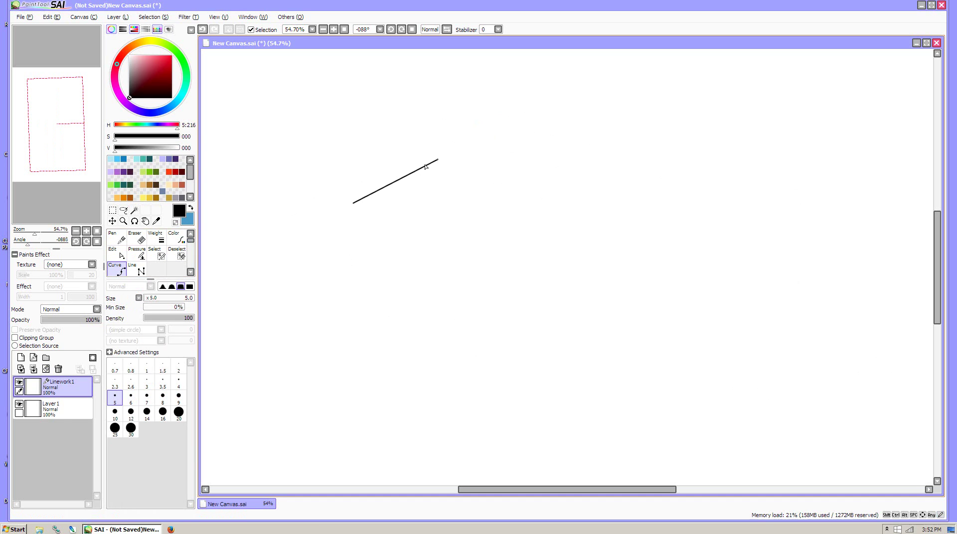
click(441, 157)
click(704, 231)
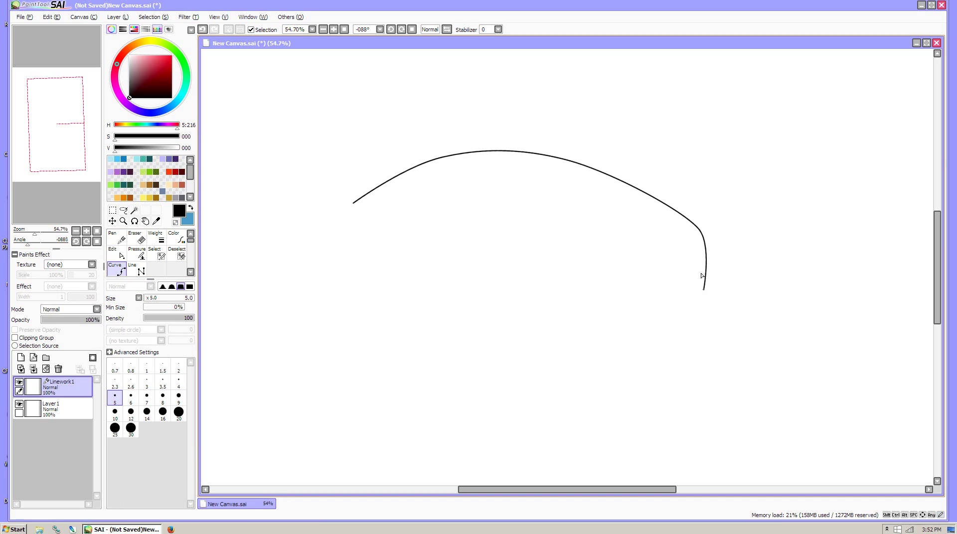
click(713, 311)
click(659, 394)
click(516, 440)
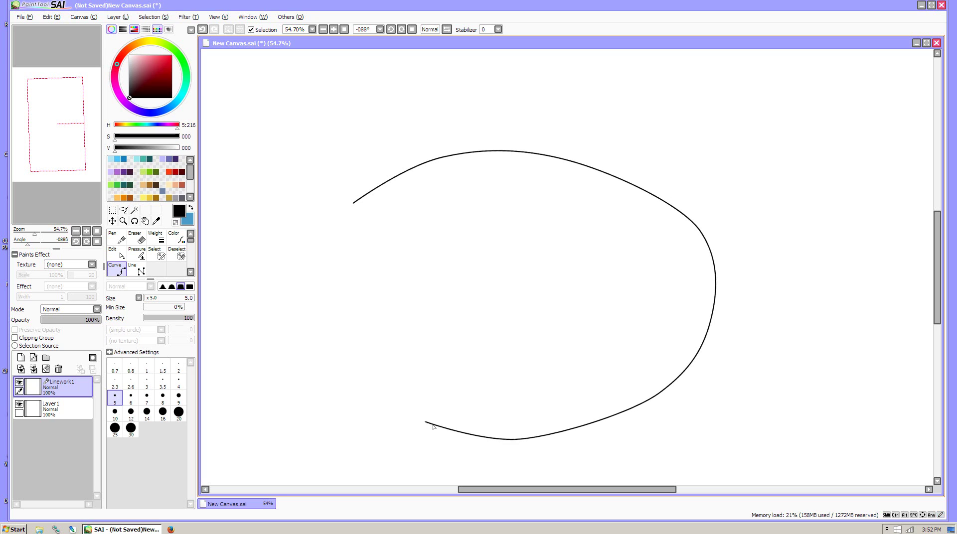
click(367, 387)
click(345, 246)
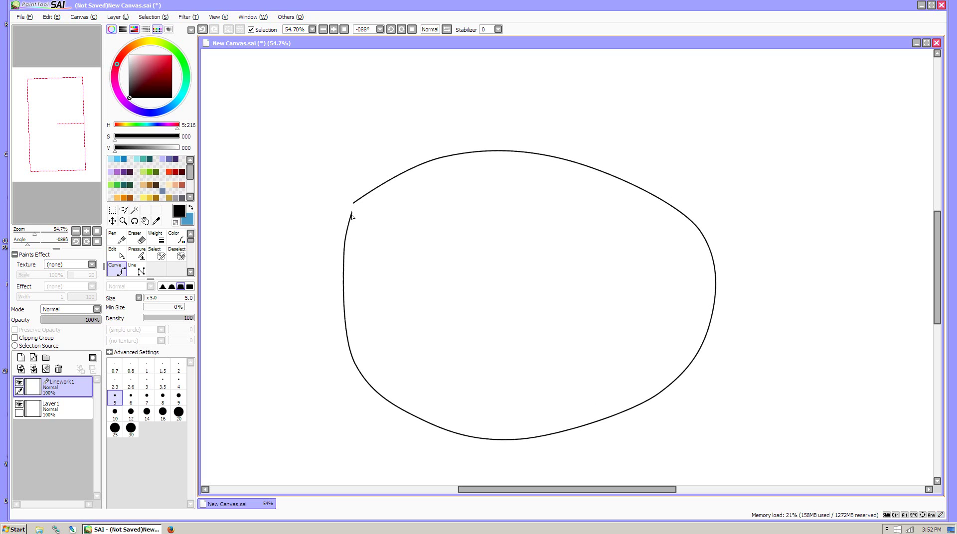
click(353, 204)
key(Return)
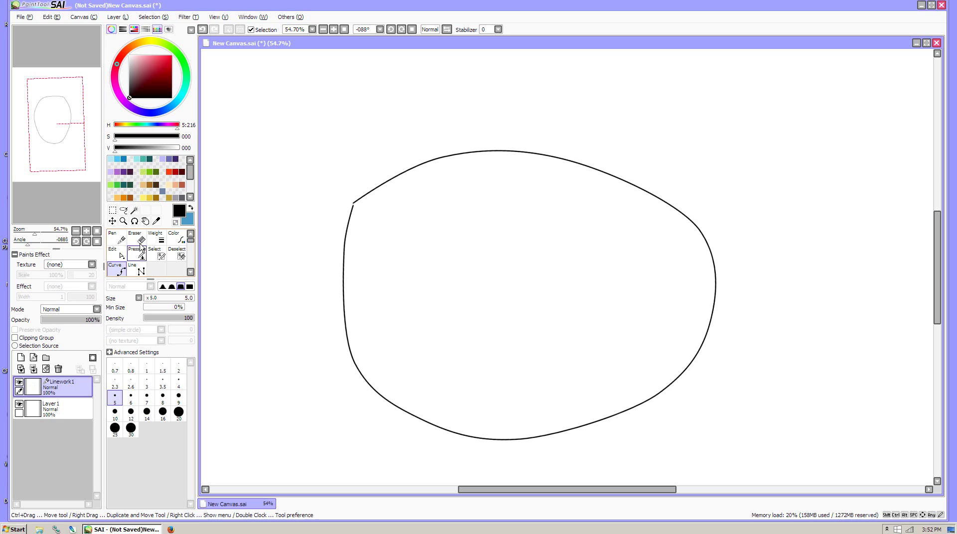
Thicken the oval's upper edge by raising control-point pressure, and apply a line weight of 65 to the whole outline
click(141, 257)
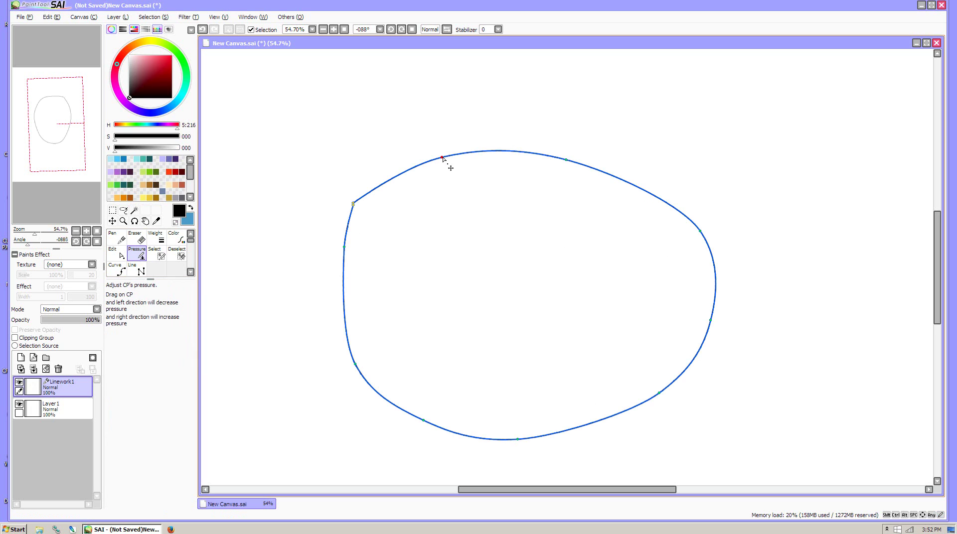
drag(442, 158, 572, 130)
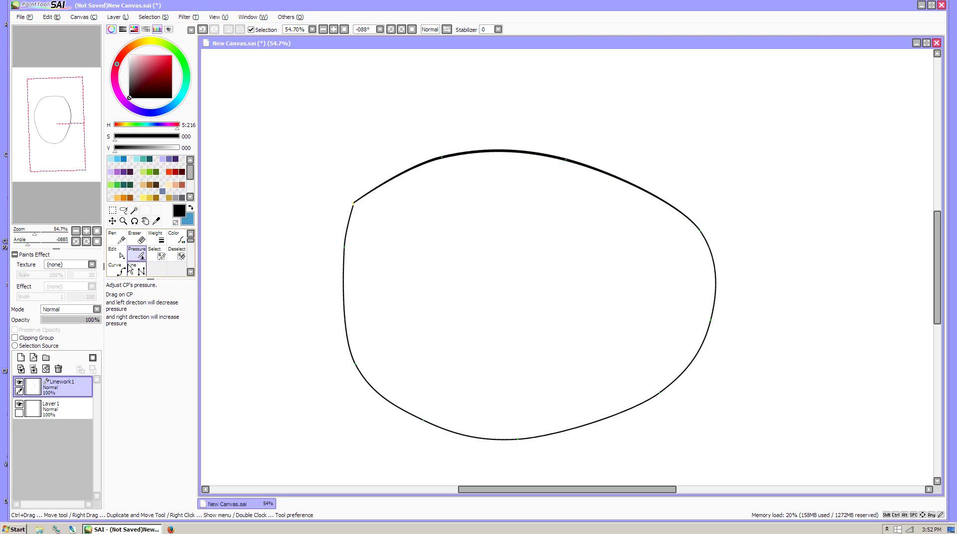
click(155, 237)
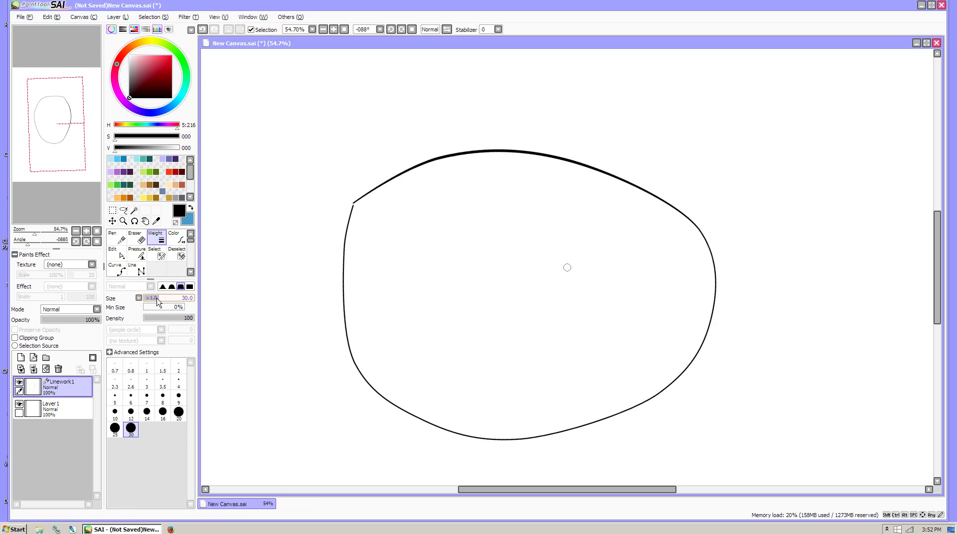
drag(157, 301, 185, 301)
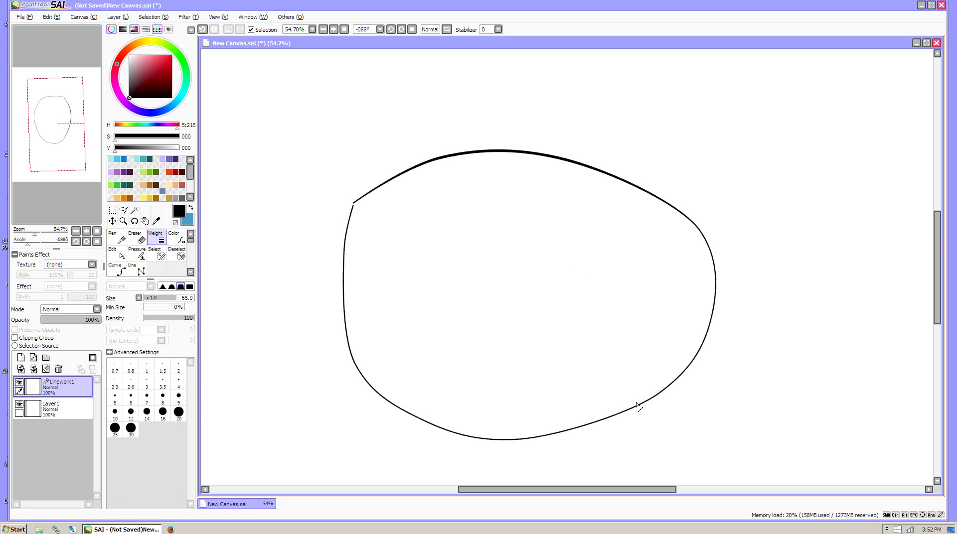
click(636, 405)
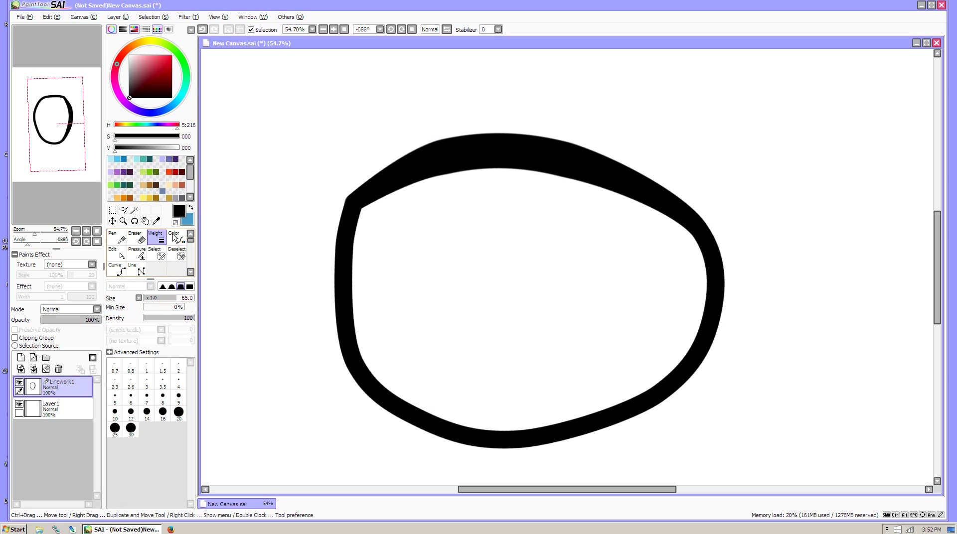
Reduce the control-point pressure along the oval's upper edge and adjust it on the right side to vary the line thickness
click(135, 254)
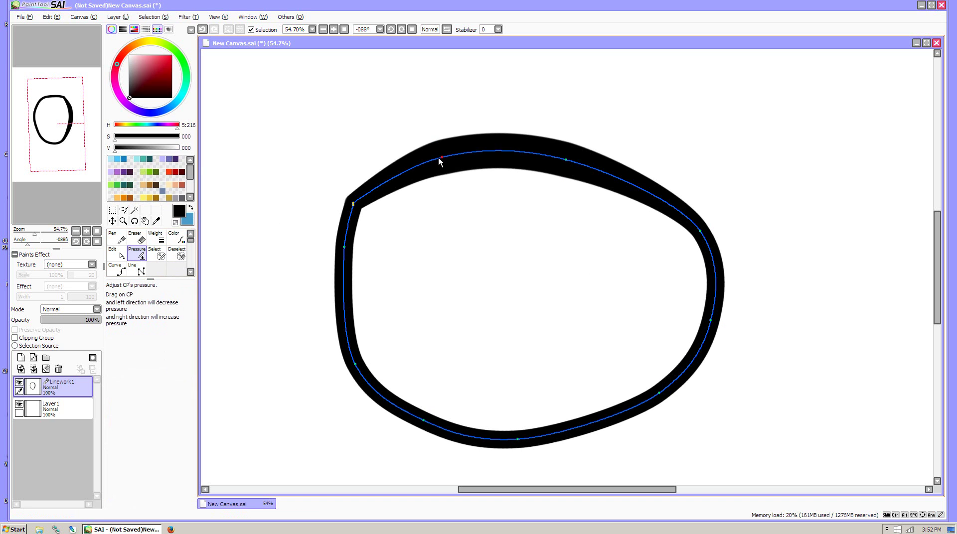
drag(440, 159, 329, 182)
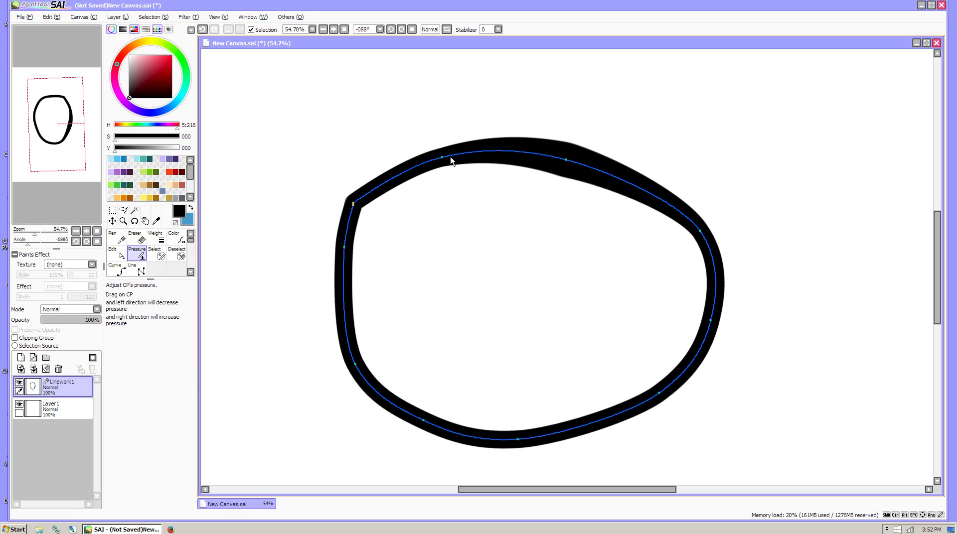
drag(561, 160, 416, 166)
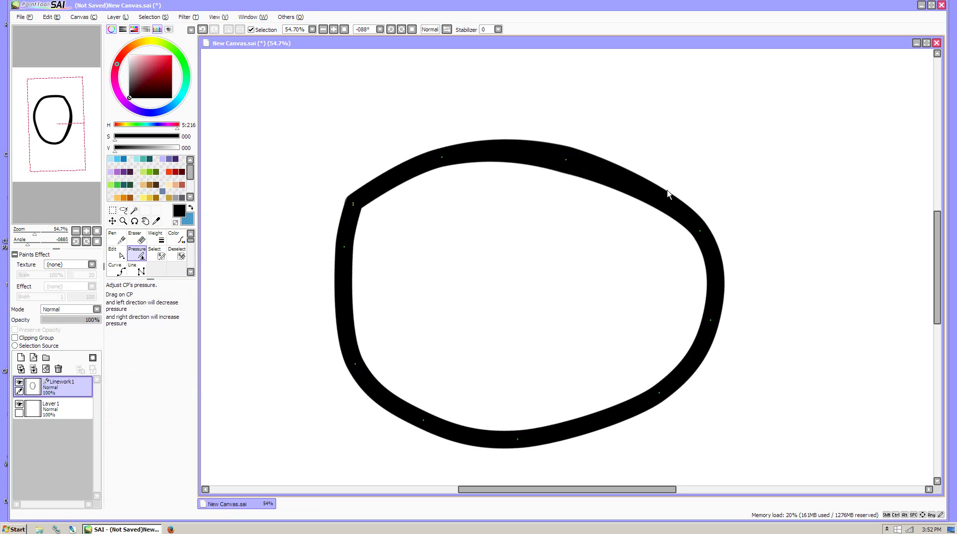
drag(691, 230, 632, 243)
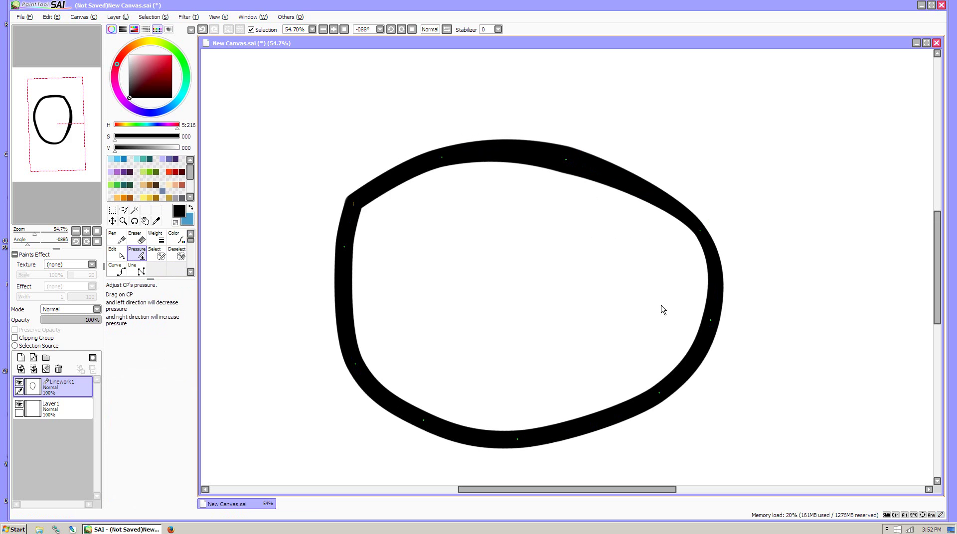
mouse_move(711, 325)
mouse_down()
mouse_move(637, 324)
mouse_move(715, 330)
mouse_move(707, 380)
mouse_move(749, 258)
mouse_move(738, 332)
mouse_up()
click(155, 238)
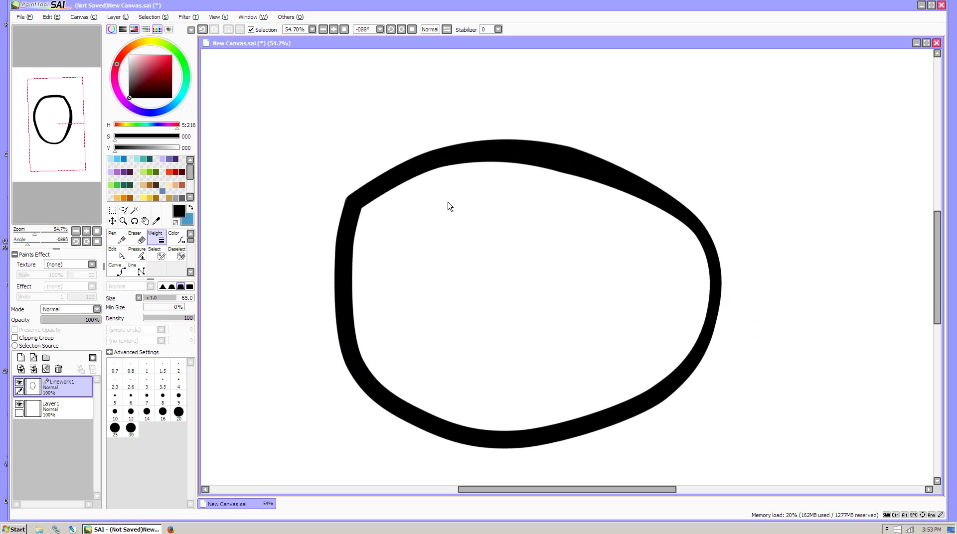
Draw a closed, irregular five-cornered shape overlapping the oval's upper part with the Line tool at size 9
click(141, 269)
drag(291, 121, 314, 120)
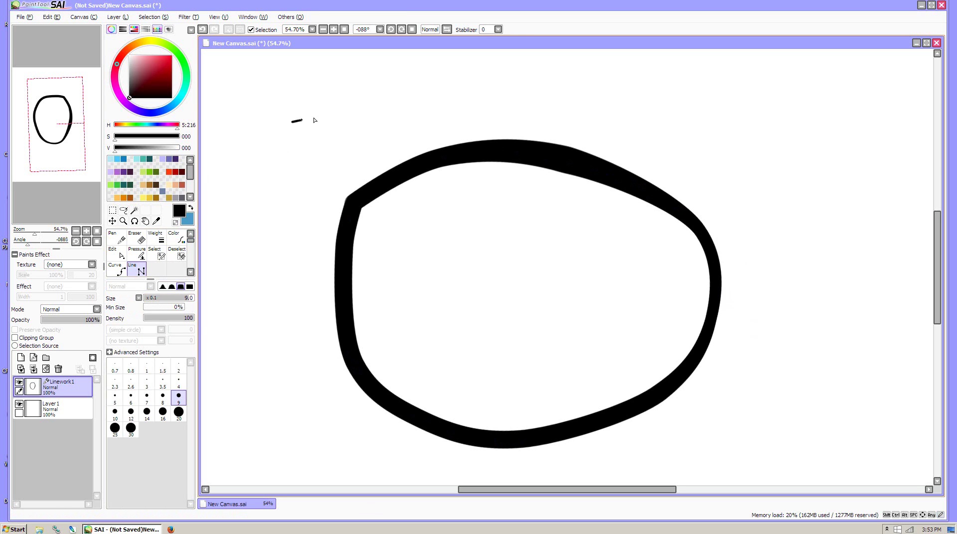
click(837, 71)
click(563, 280)
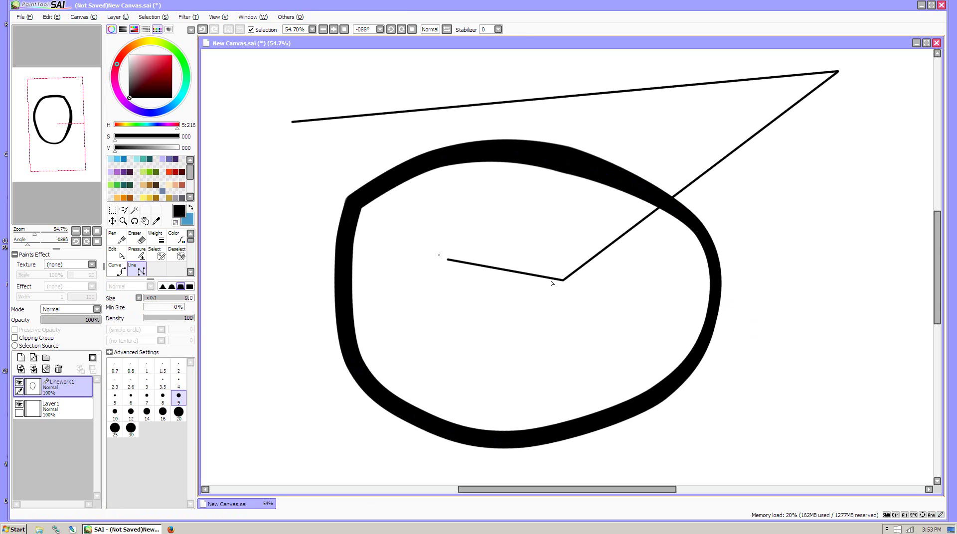
click(320, 204)
click(344, 146)
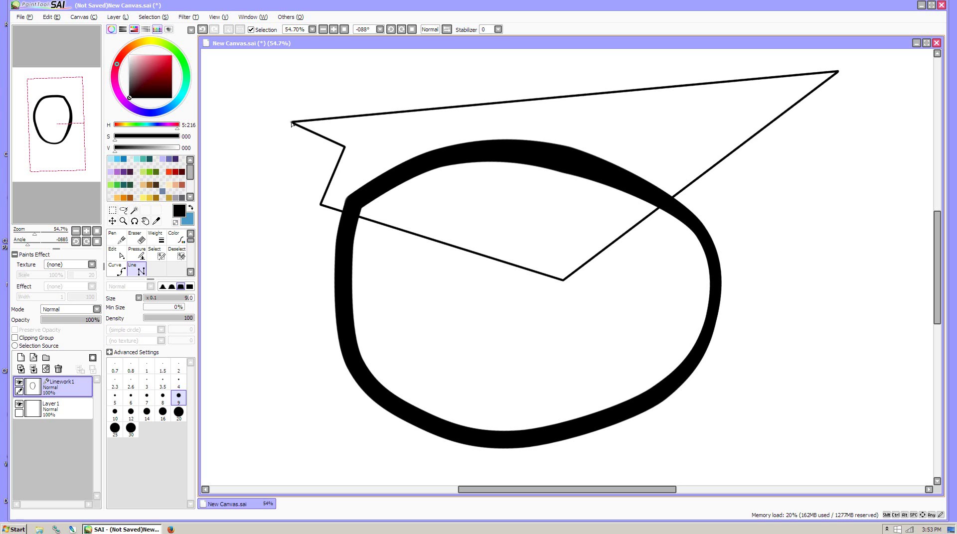
double_click(291, 122)
Thicken the lines meeting at the angular shape's lowest corner by raising its pressure, and activate stroke editing
click(142, 256)
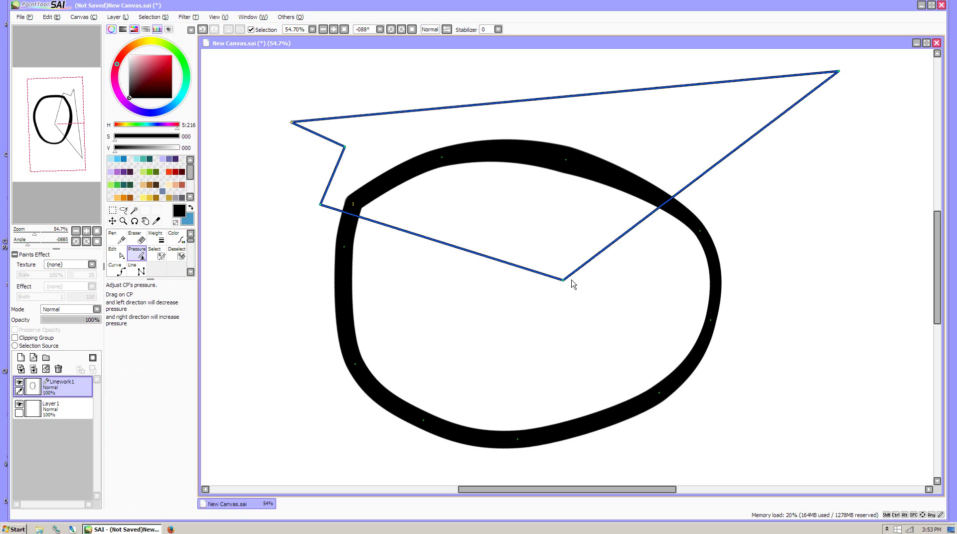
mouse_move(565, 279)
mouse_down()
mouse_move(630, 316)
mouse_move(528, 244)
mouse_up()
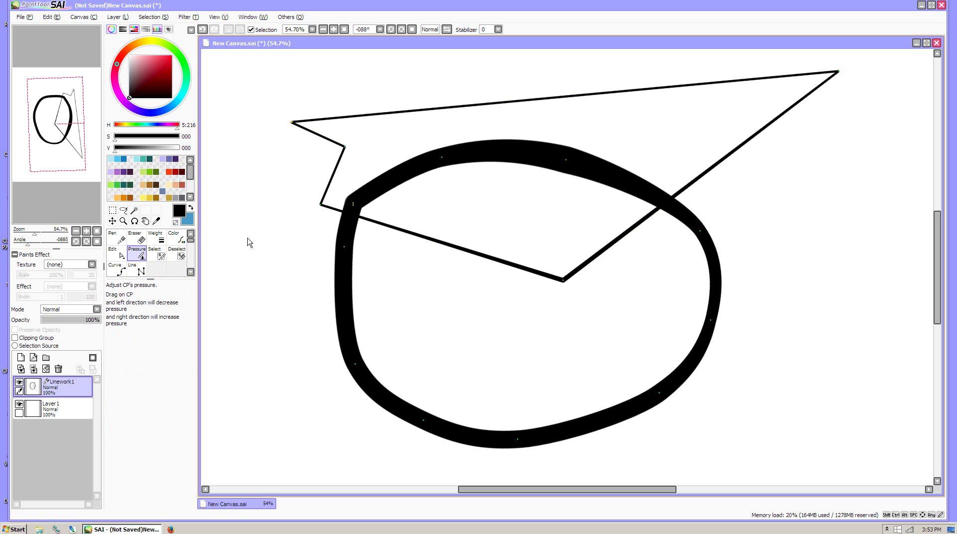
click(116, 253)
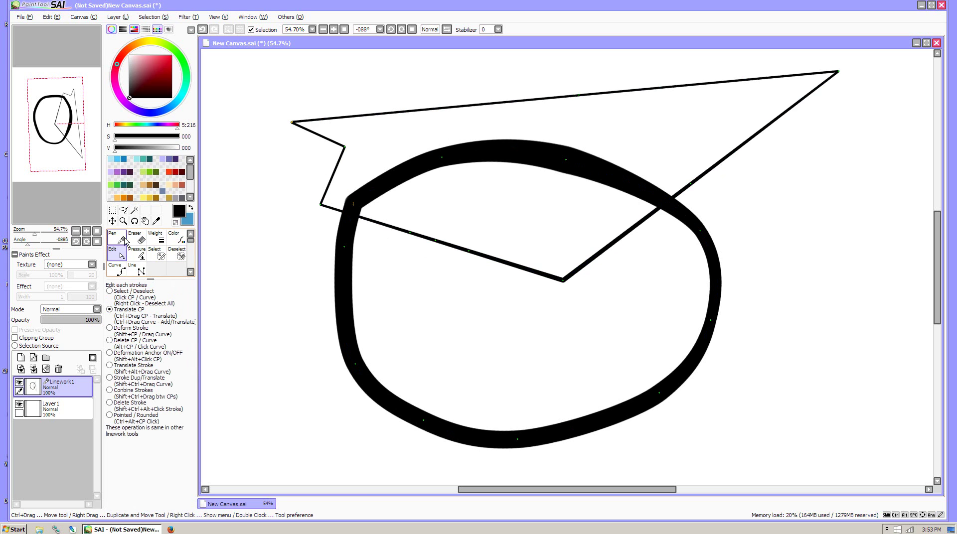
Pull a point on the angular shape's lower-left edge upward into a curved peak, and clear all strokes from the linework layer
drag(442, 244, 449, 217)
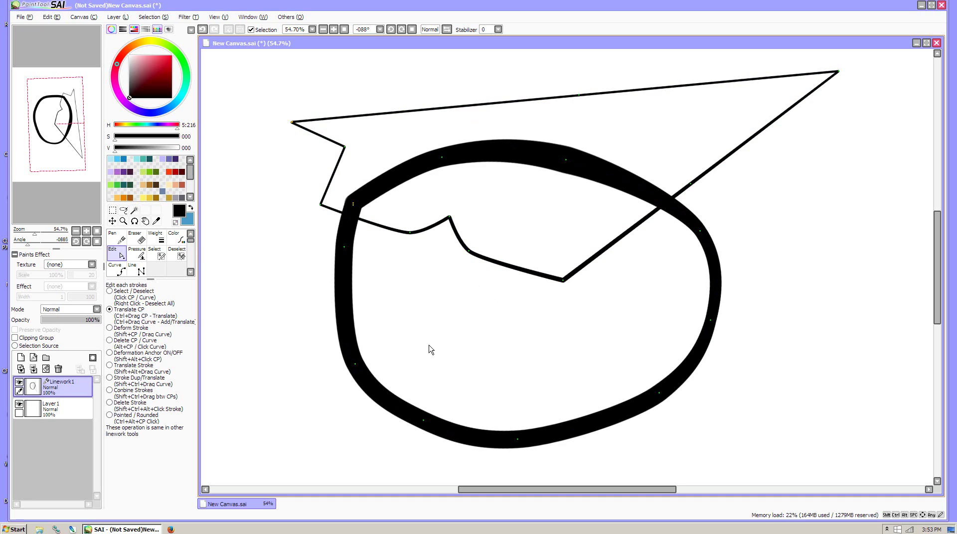
click(46, 369)
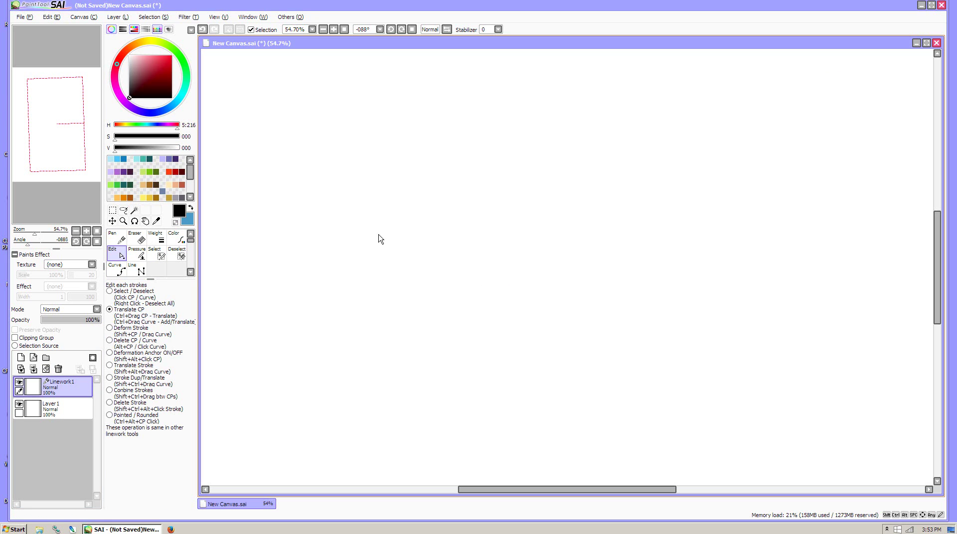
Draw two roughly horizontal Pen strokes at size 30, the upper one with the hardest edge shape and the lower one with the softest
click(123, 242)
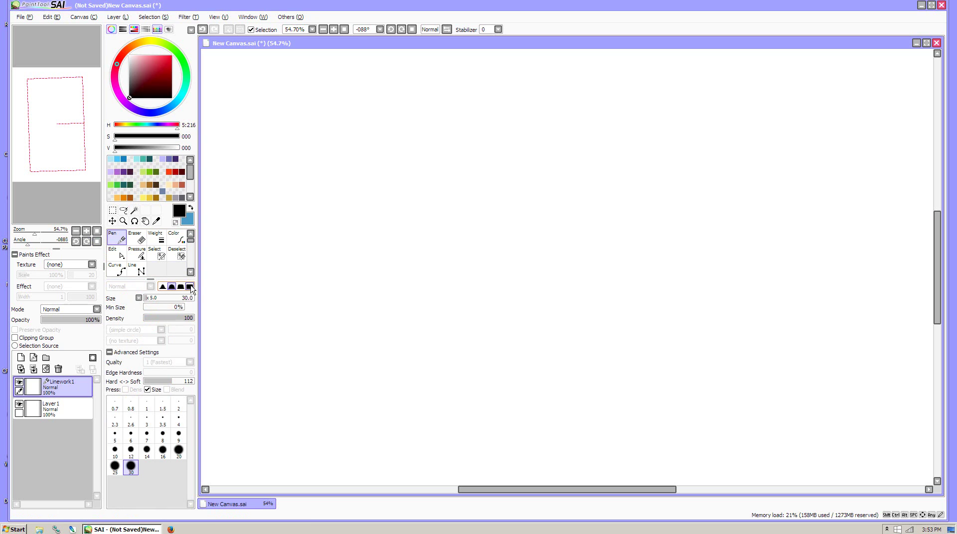
click(189, 287)
drag(296, 185, 420, 183)
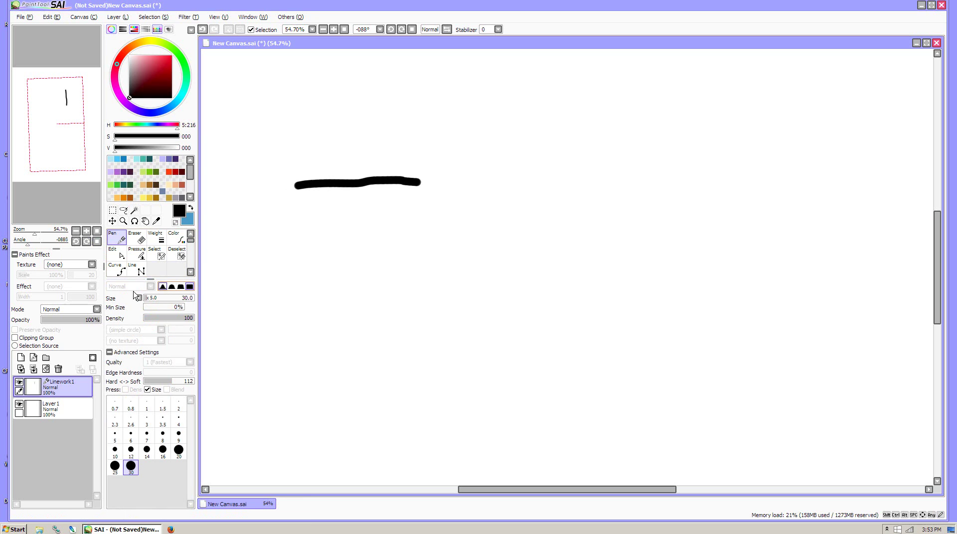
click(162, 286)
drag(257, 271, 422, 255)
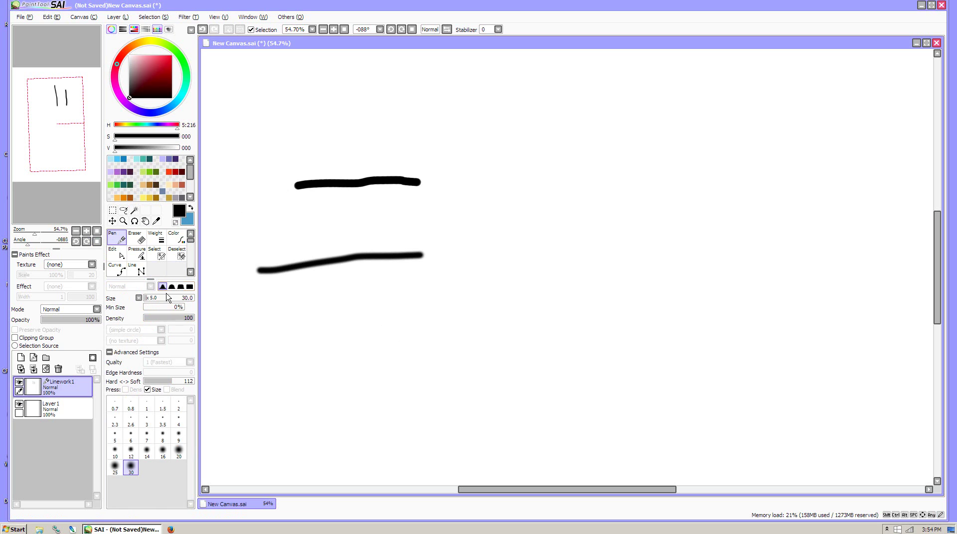
Draw a looping stroke and, above it, a large circle around a cross, using the Pen with the hardest edge at size 7
click(187, 287)
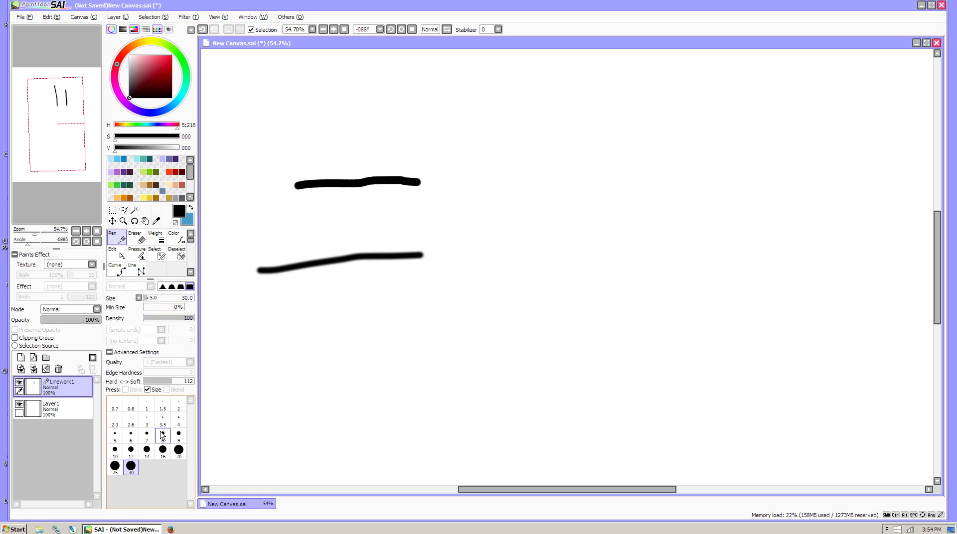
click(146, 435)
mouse_move(414, 313)
mouse_down()
mouse_move(590, 288)
mouse_move(541, 324)
mouse_move(624, 321)
mouse_move(511, 346)
mouse_up()
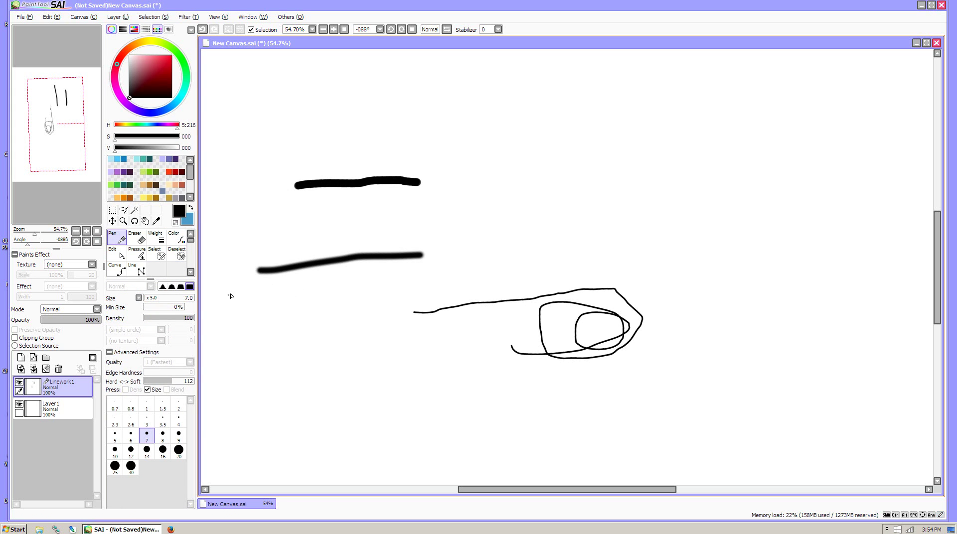
drag(570, 186, 599, 263)
drag(547, 220, 639, 206)
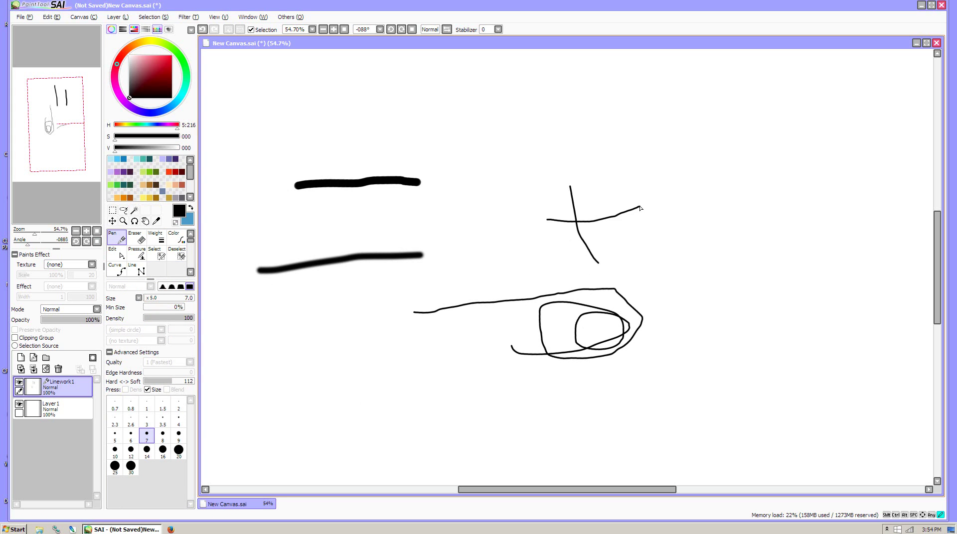
mouse_move(544, 163)
mouse_down()
mouse_move(681, 244)
mouse_move(523, 214)
mouse_move(533, 241)
mouse_up()
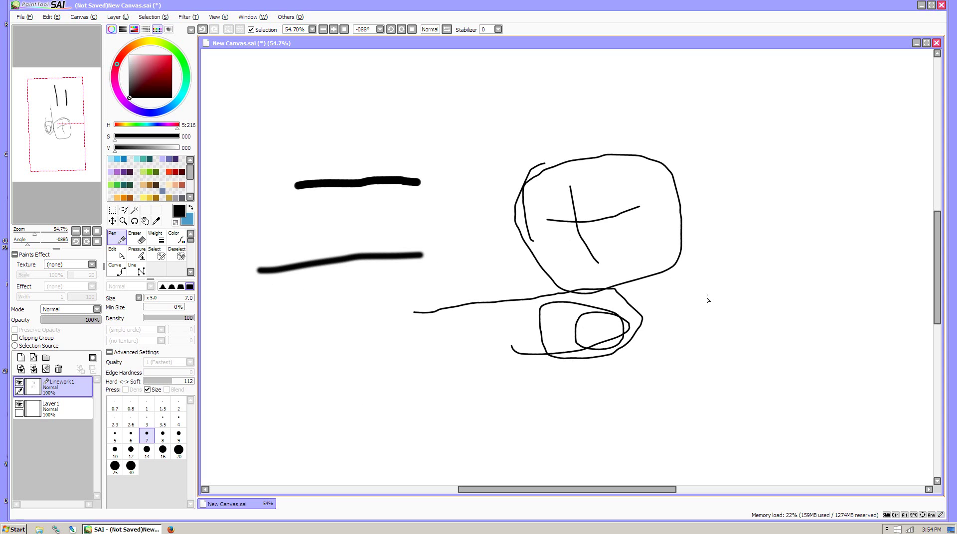
Draw several smaller freehand circles beside and below the looping stroke, adding a cross to the lower-right one
mouse_move(709, 289)
mouse_down()
mouse_move(710, 347)
mouse_move(742, 298)
mouse_move(707, 291)
mouse_up()
mouse_move(418, 357)
mouse_down()
mouse_move(464, 365)
mouse_move(425, 349)
mouse_move(410, 365)
mouse_move(412, 381)
mouse_move(484, 379)
mouse_move(469, 328)
mouse_move(419, 369)
mouse_up()
mouse_move(548, 380)
mouse_down()
mouse_move(555, 419)
mouse_move(572, 388)
mouse_move(536, 383)
mouse_up()
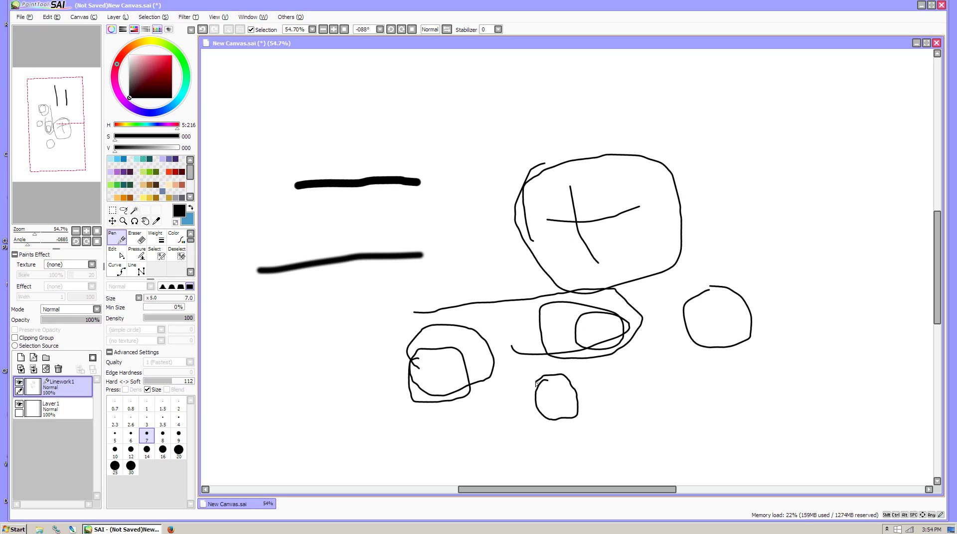
mouse_move(613, 371)
mouse_down()
mouse_move(616, 409)
mouse_move(628, 365)
mouse_move(621, 370)
mouse_move(623, 396)
mouse_move(645, 384)
mouse_up()
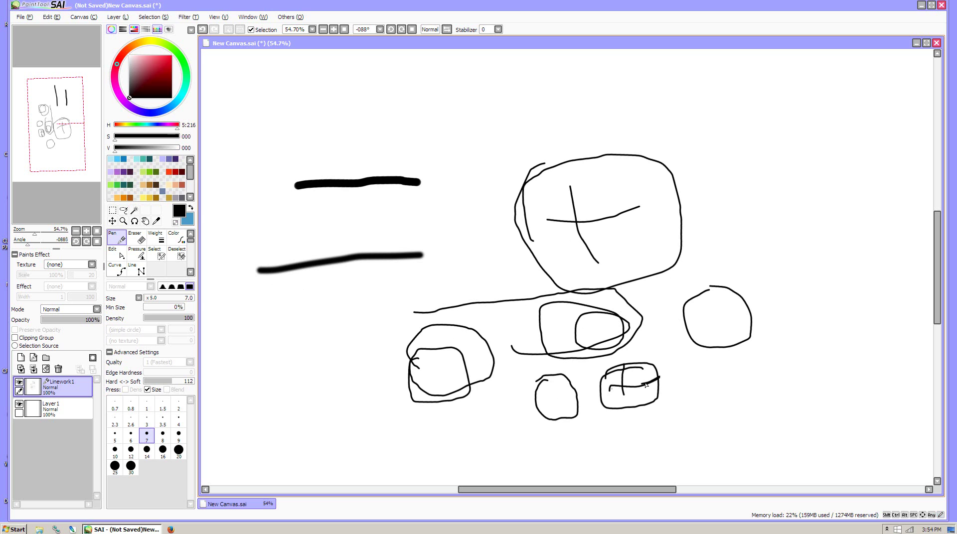
Draw three small circles near the large crossed circle's lower-left edge, two inside it and one outside
drag(34, 233, 46, 234)
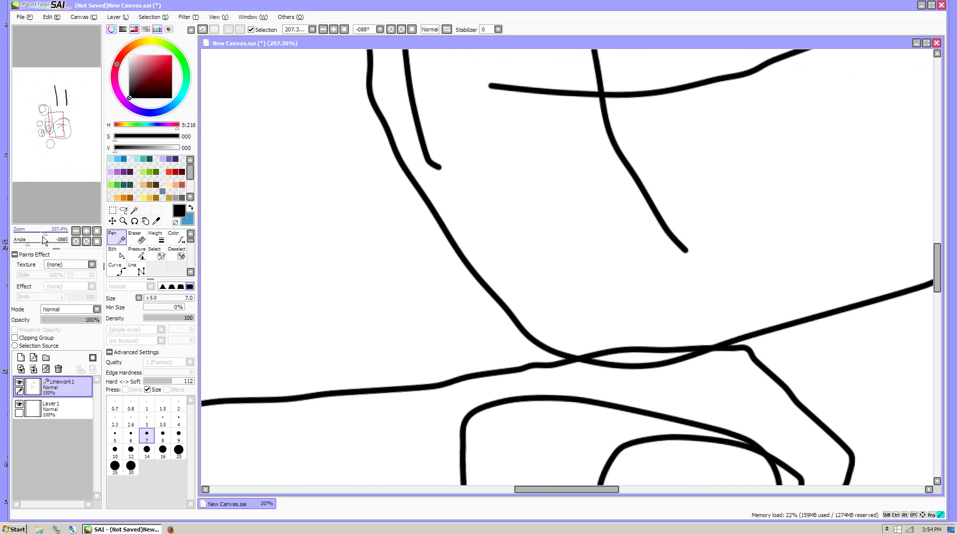
mouse_move(536, 193)
mouse_down()
mouse_move(525, 230)
mouse_move(582, 222)
mouse_move(560, 195)
mouse_move(529, 196)
mouse_up()
mouse_move(616, 255)
mouse_down()
mouse_move(582, 280)
mouse_move(608, 325)
mouse_move(661, 301)
mouse_move(653, 270)
mouse_move(610, 255)
mouse_up()
mouse_move(334, 250)
mouse_down()
mouse_move(289, 288)
mouse_move(315, 325)
mouse_move(376, 313)
mouse_move(378, 271)
mouse_move(335, 248)
mouse_move(313, 251)
mouse_up()
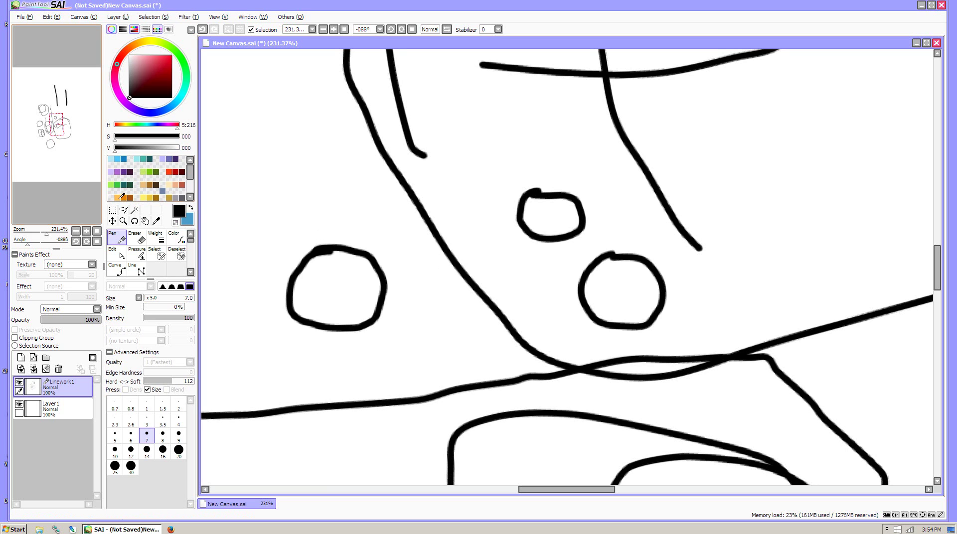
drag(46, 237, 33, 235)
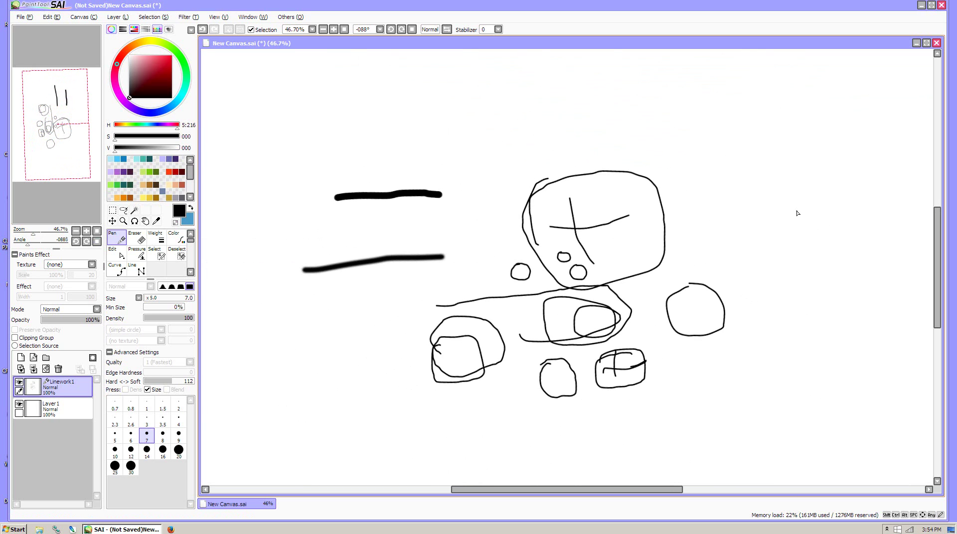